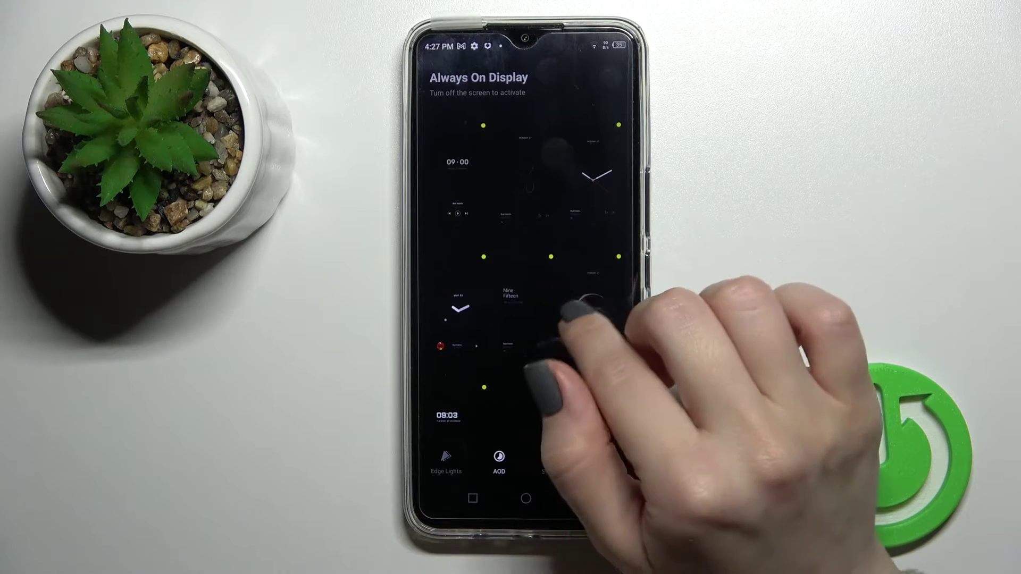
Preview the Four Twenty Seven text clock, close it, then preview the analog clock style.
left_click(523, 287)
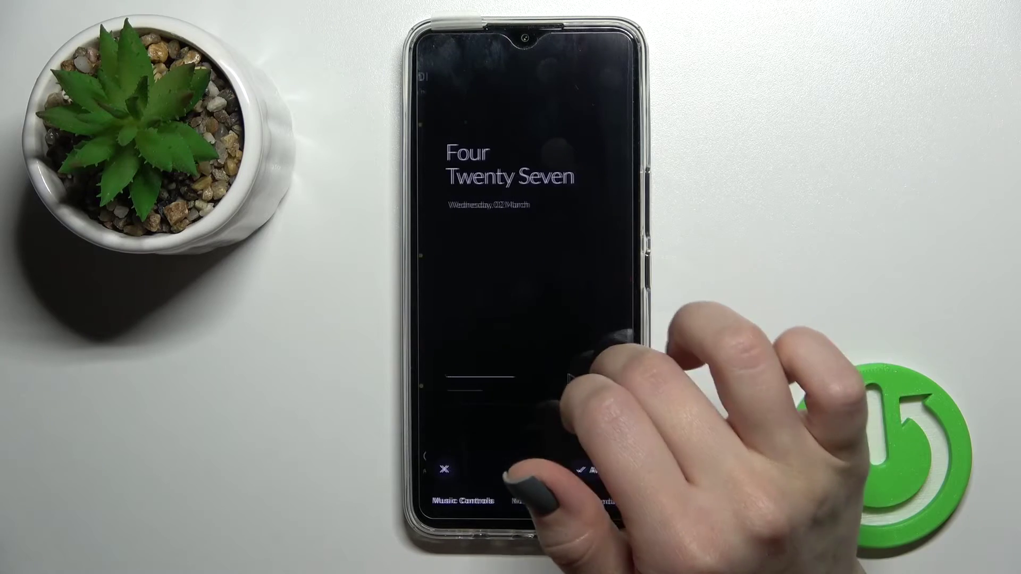
left_click(597, 470)
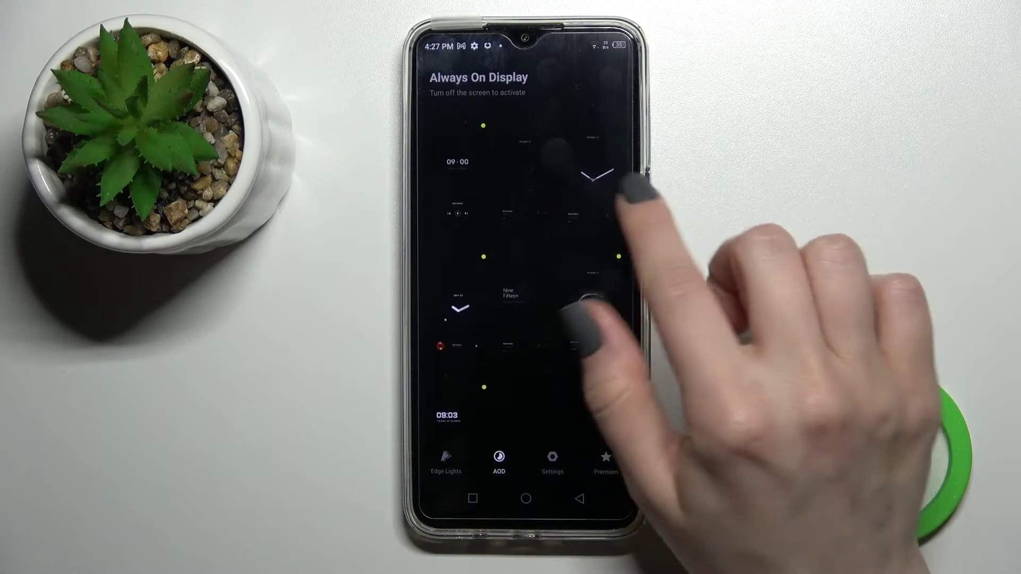
left_click(599, 174)
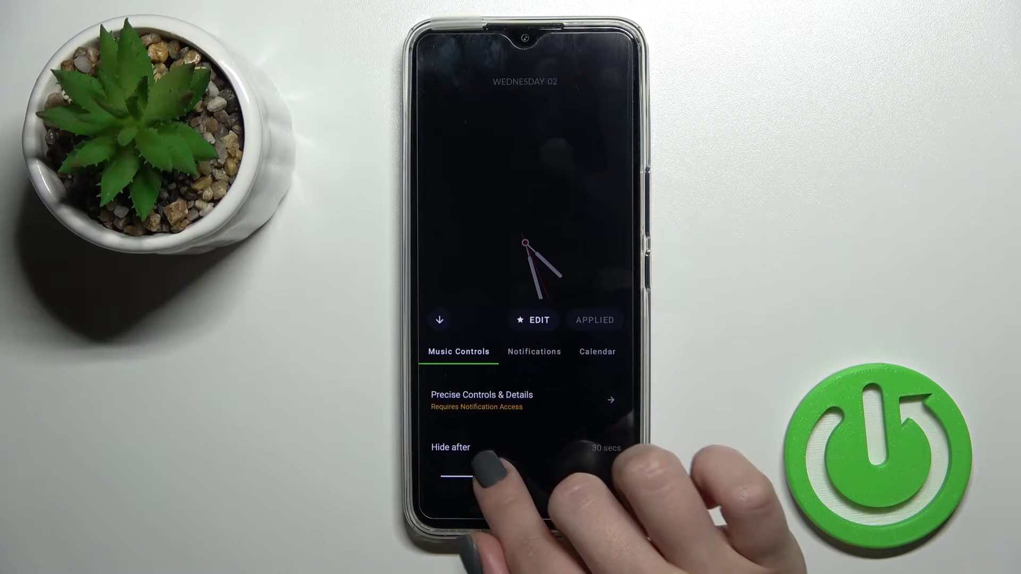
Set the analog clock's music controls to never hide and show its notification options.
left_click_drag(558, 476, 439, 477)
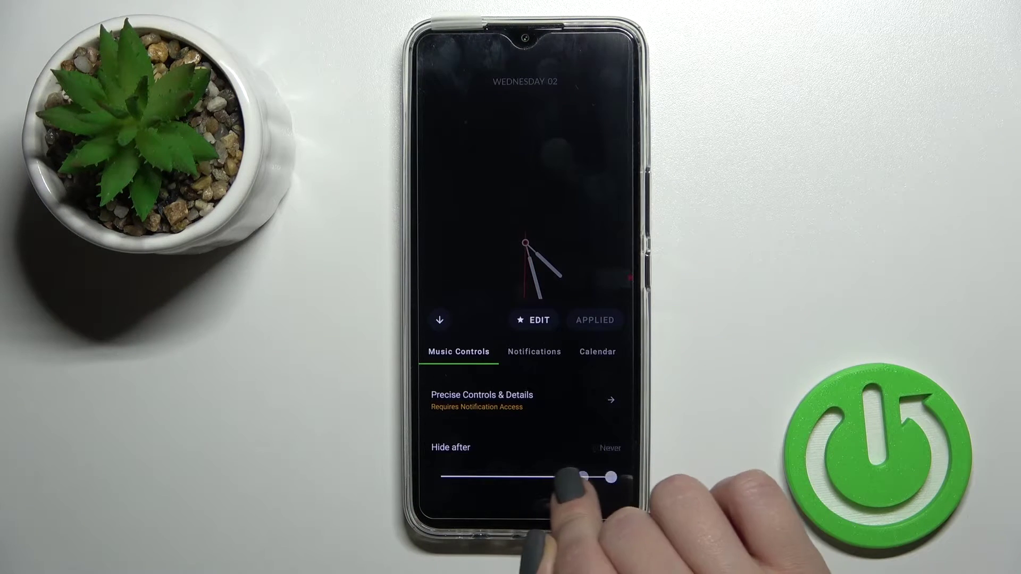
left_click(535, 352)
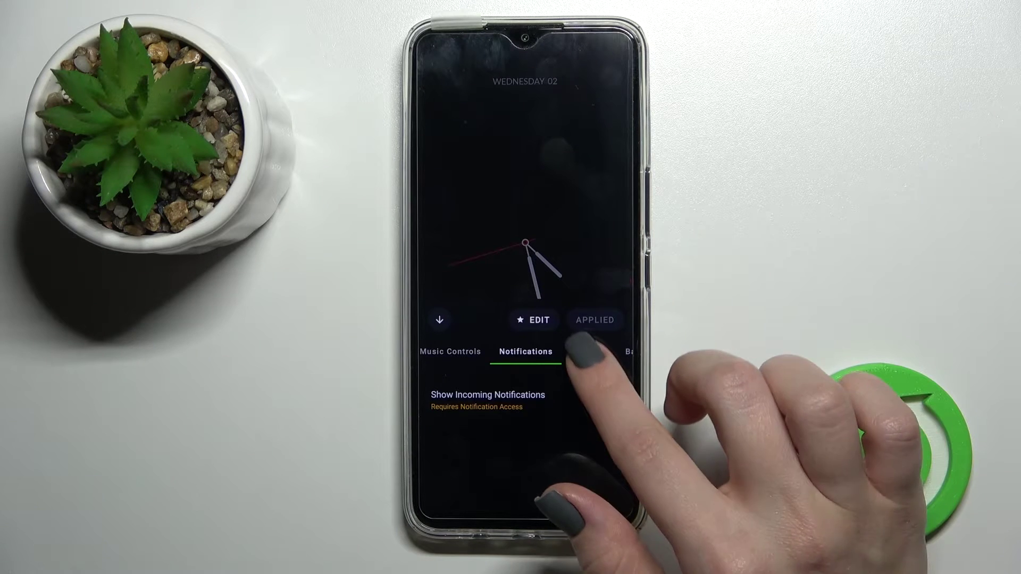
Turn off Show Date, review battery options, and go to the app's general settings.
left_click(588, 351)
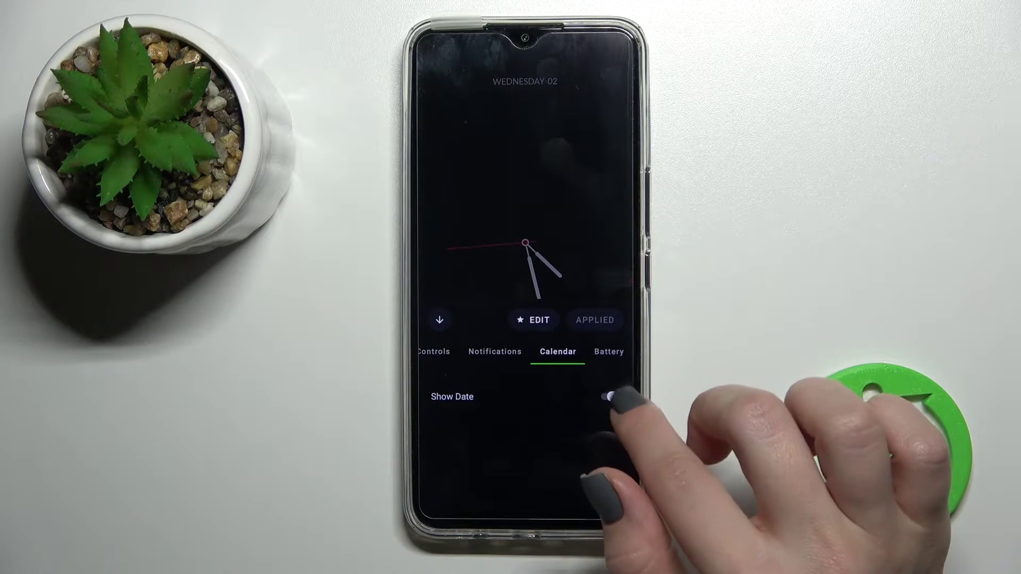
left_click(610, 396)
left_click(608, 352)
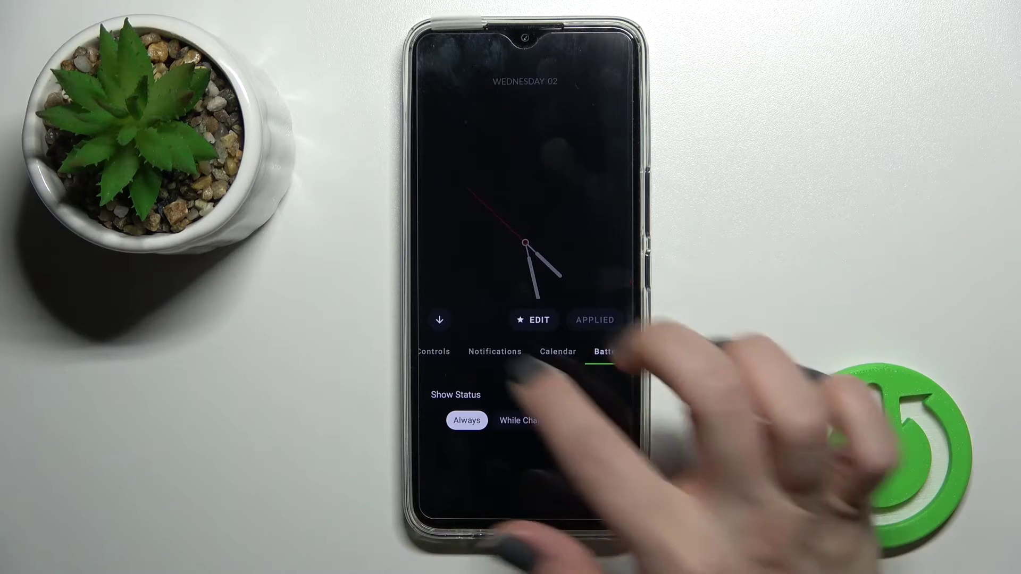
left_click_drag(595, 232, 543, 503)
left_click(542, 502)
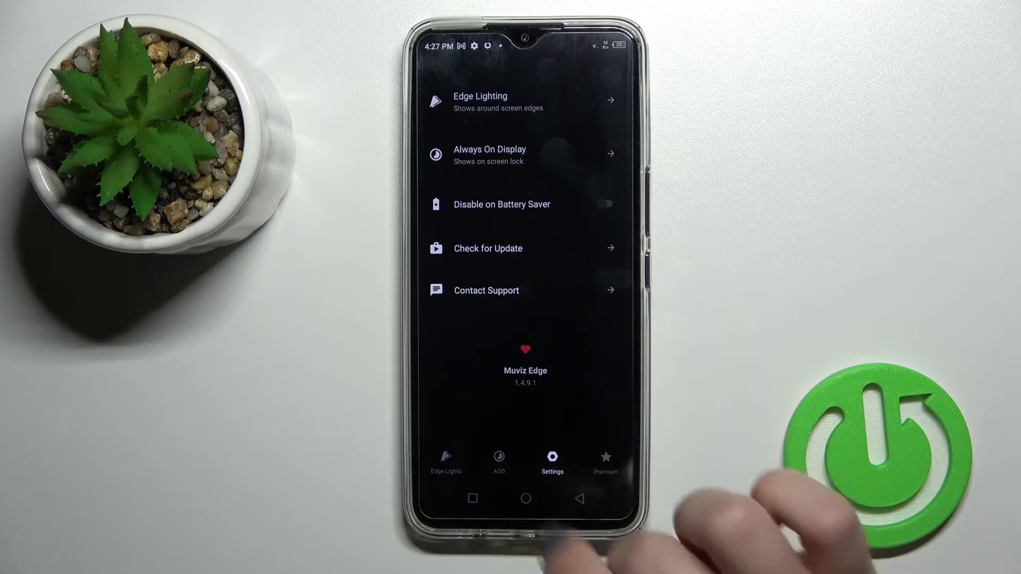
Set Always On Display to show Always, with a 40-minute timeout and 100% brightness.
left_click(591, 154)
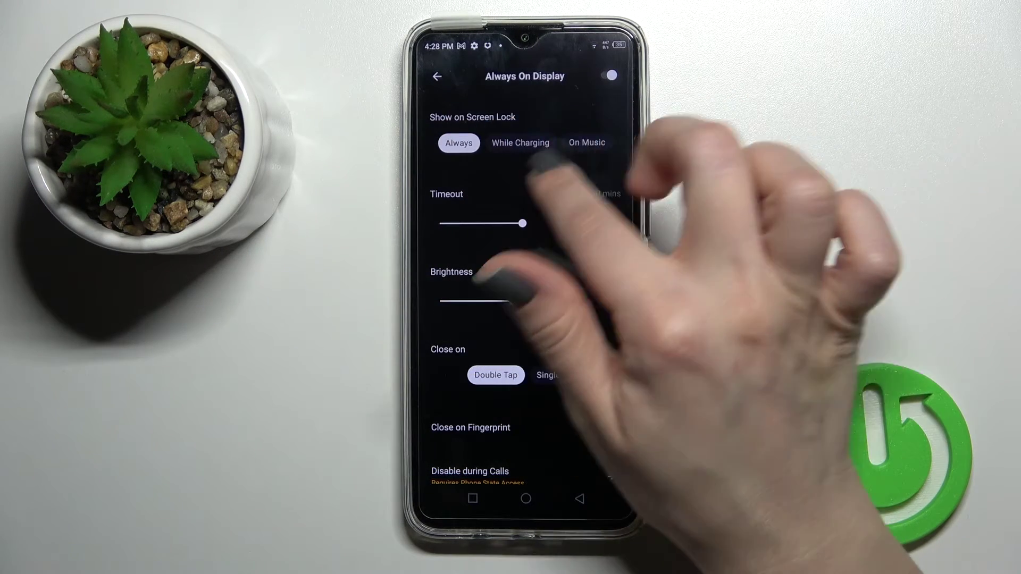
left_click(520, 143)
left_click(588, 143)
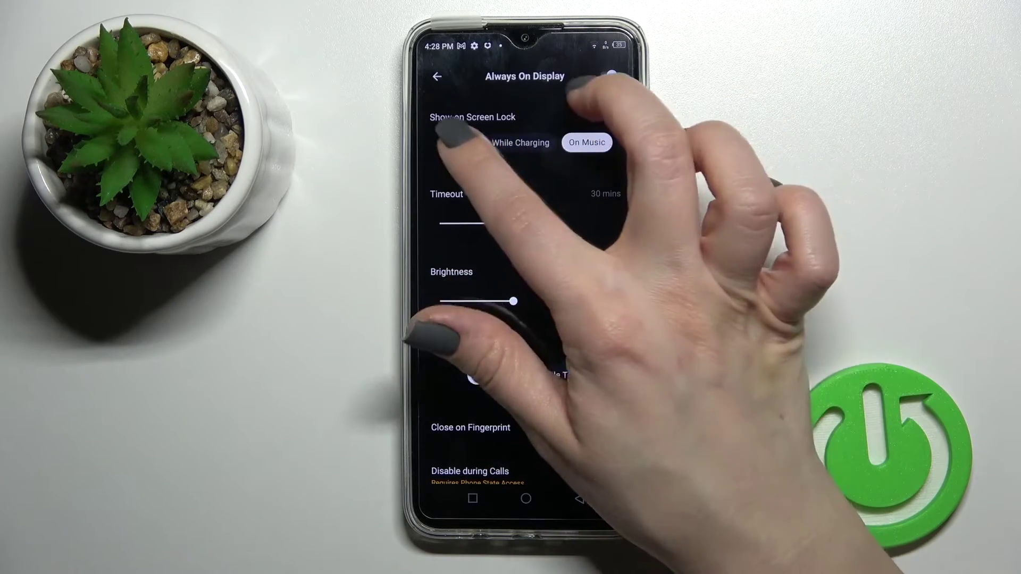
left_click(459, 143)
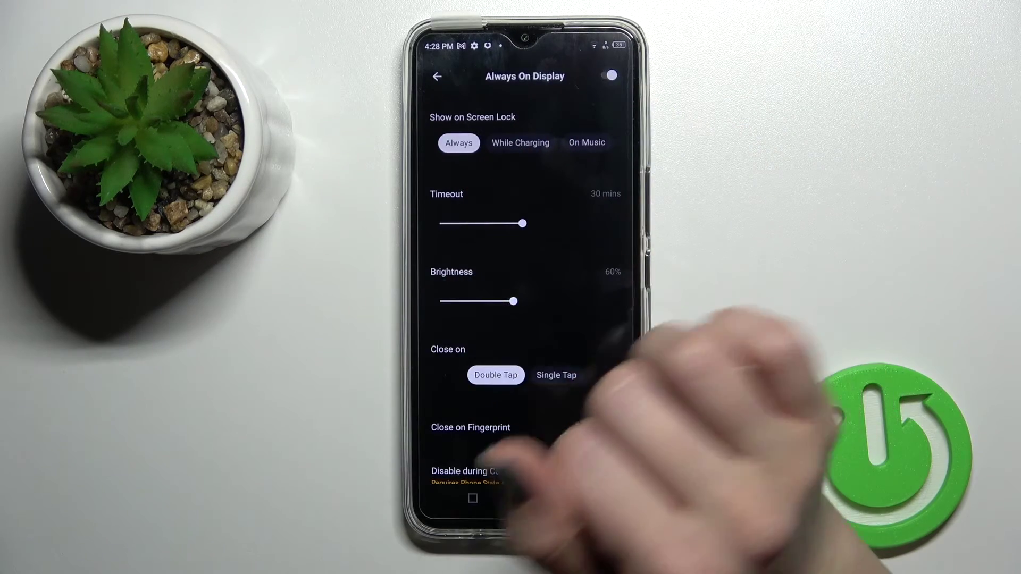
mouse_move(522, 224)
left_mouse_down()
mouse_move(440, 224)
mouse_move(603, 224)
mouse_move(551, 224)
left_mouse_up()
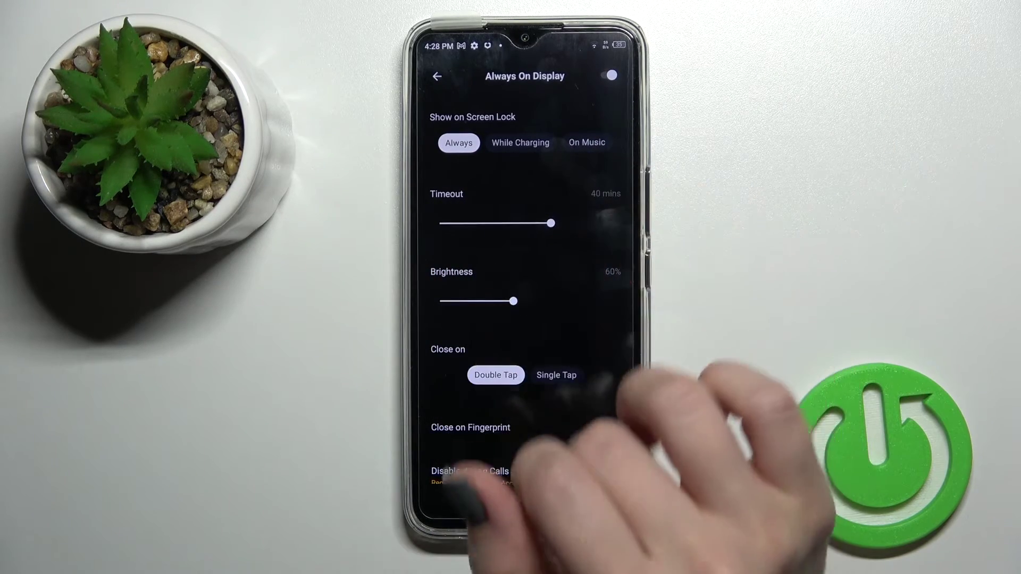
left_click_drag(513, 301, 610, 301)
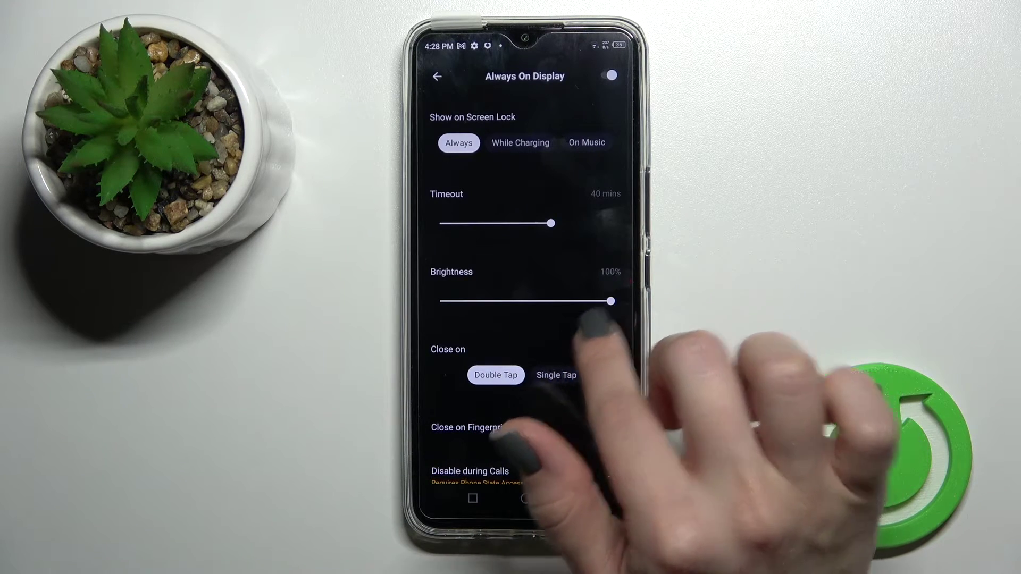
scroll(595, 324, "down", 1)
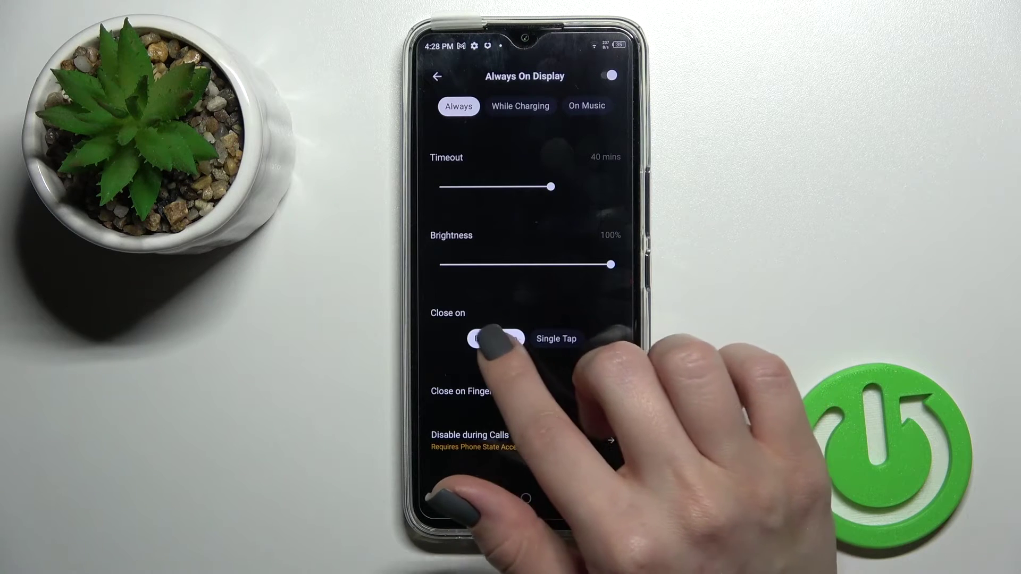
Set the Always On Display to close on a single tap.
left_click(556, 339)
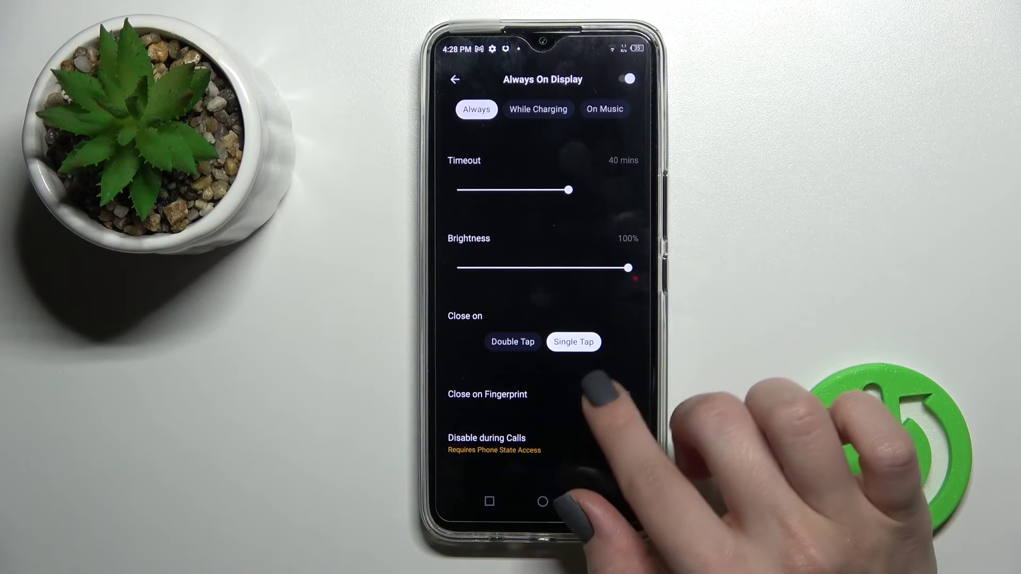
Try enabling Disable during Calls twice, dismissing the phone-call permission prompt both times.
left_click(607, 439)
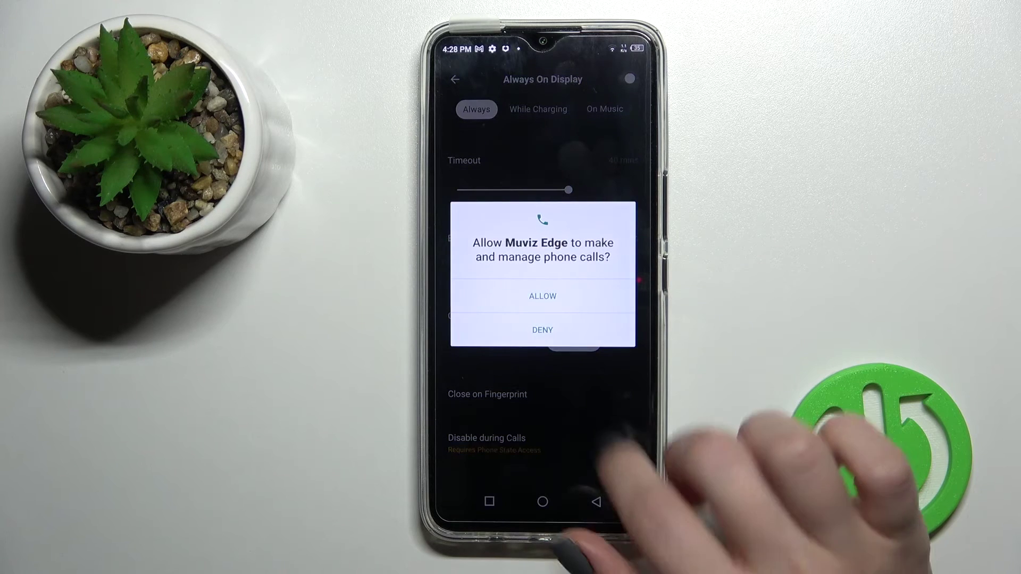
left_click(574, 330)
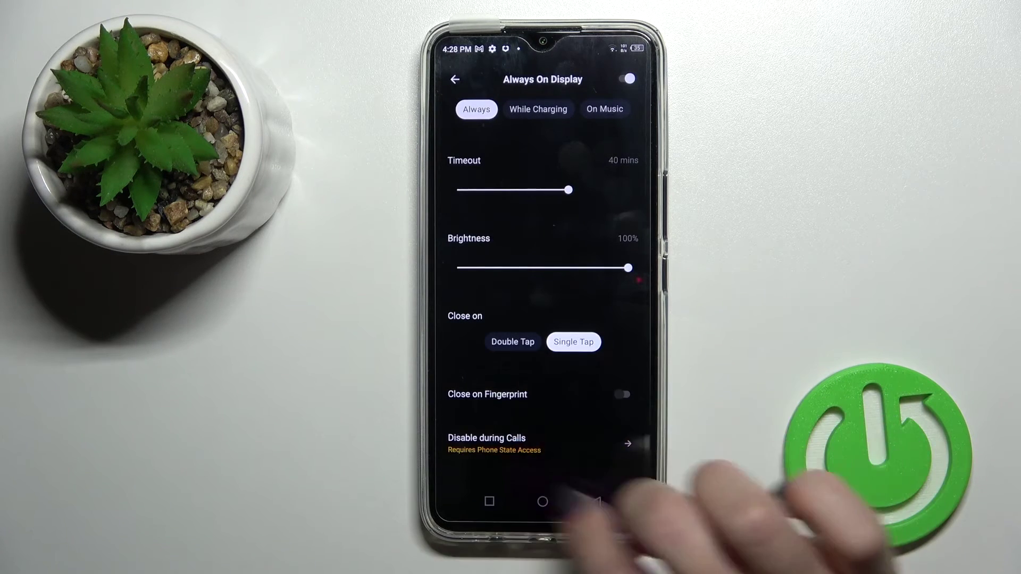
left_click(589, 443)
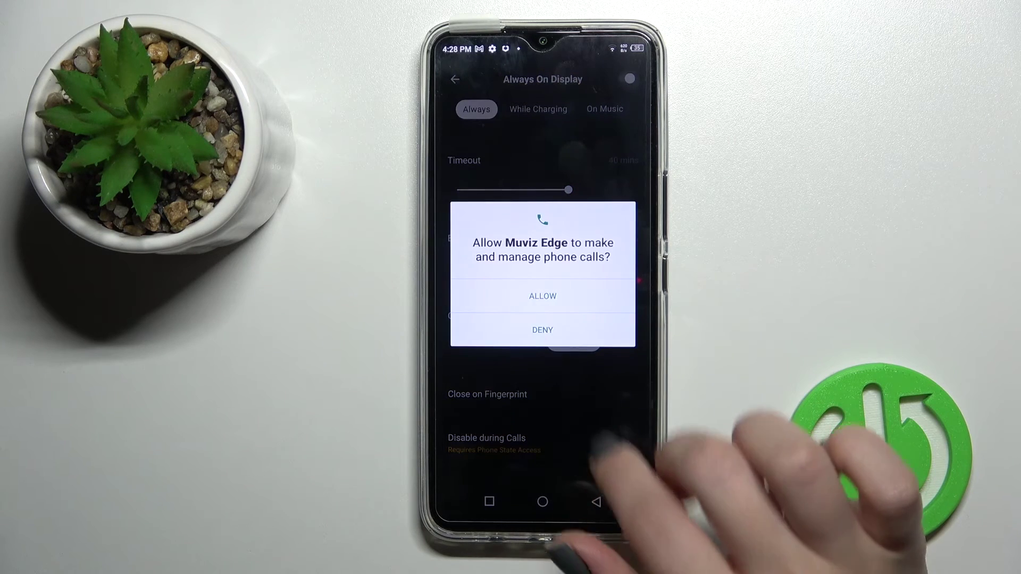
left_click(550, 330)
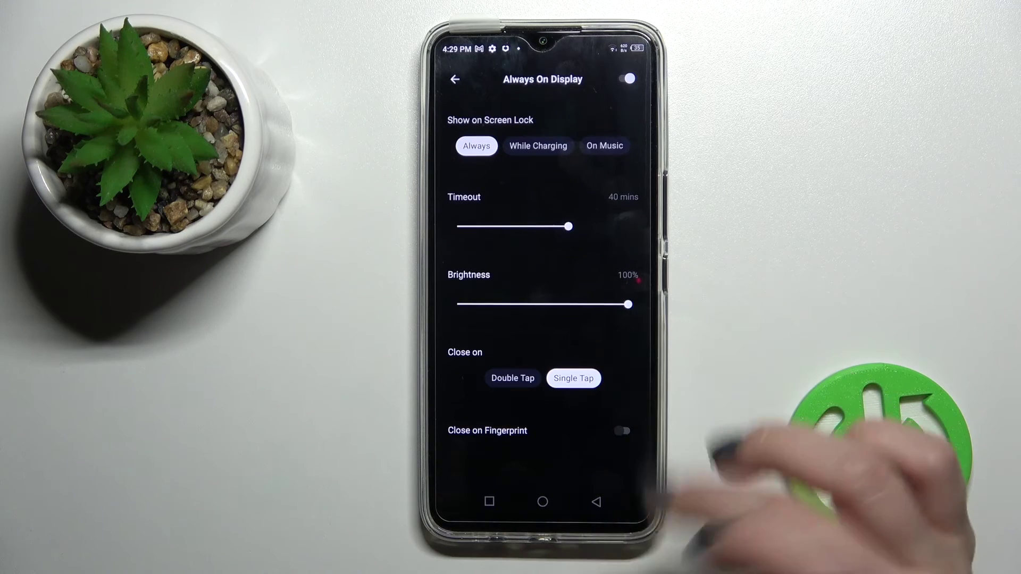
left_click(543, 502)
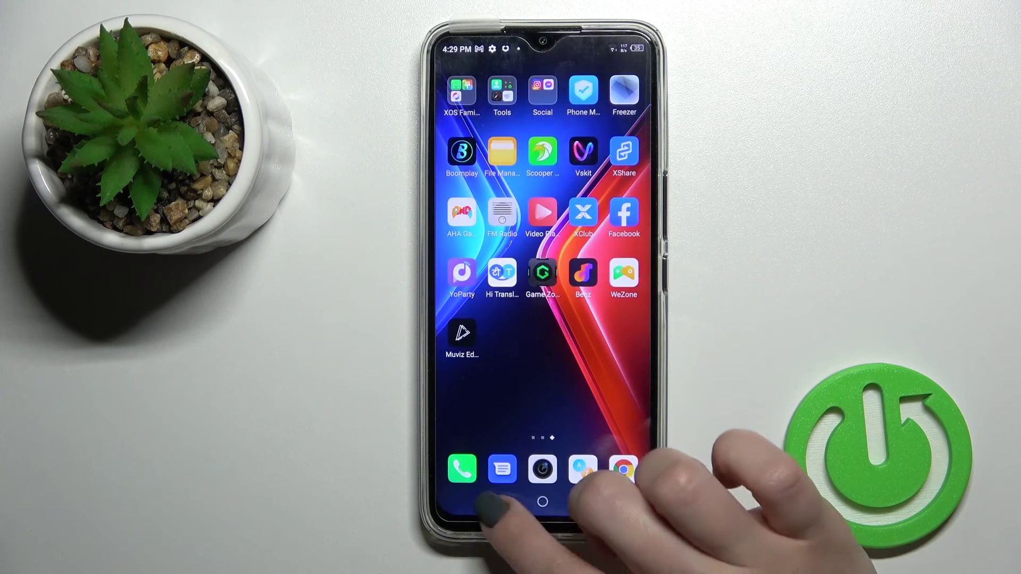
left_click(490, 502)
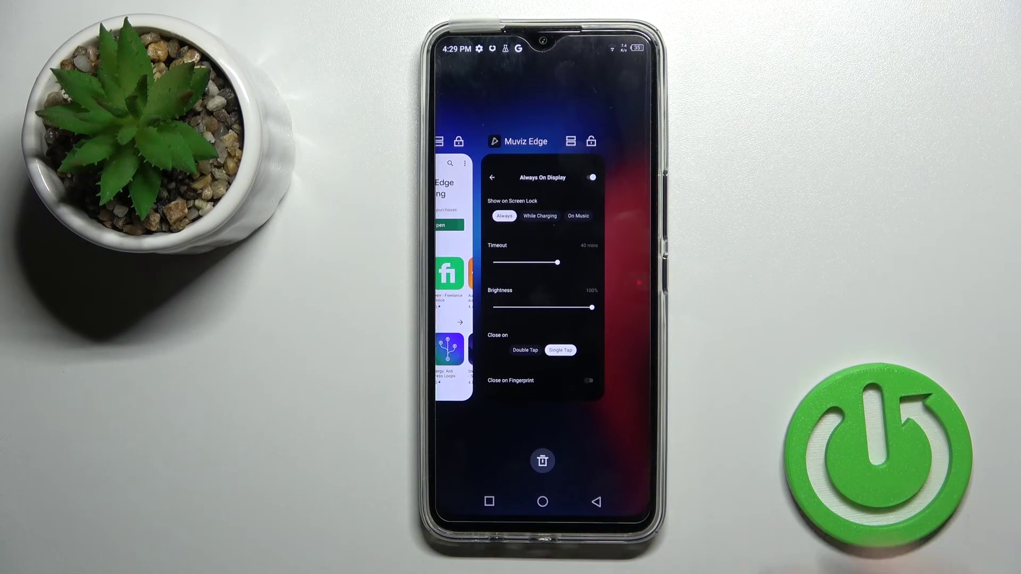
left_click_drag(574, 279, 478, 280)
left_click(542, 460)
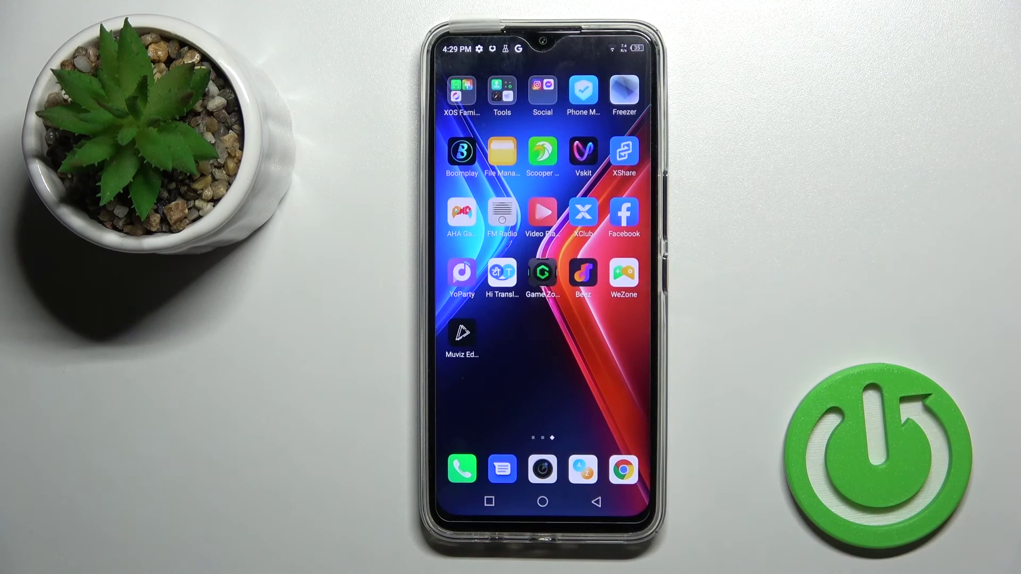